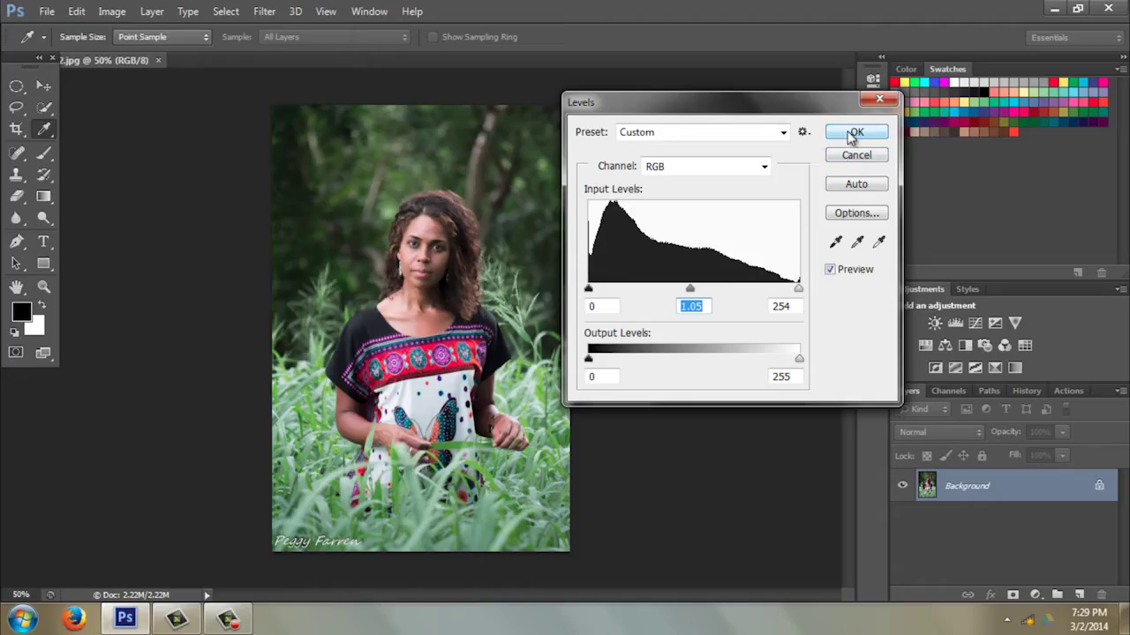
# Apply the Levels brightening and bring up the Open dialog on the Low Res folder.
pyautogui.click(851, 135)
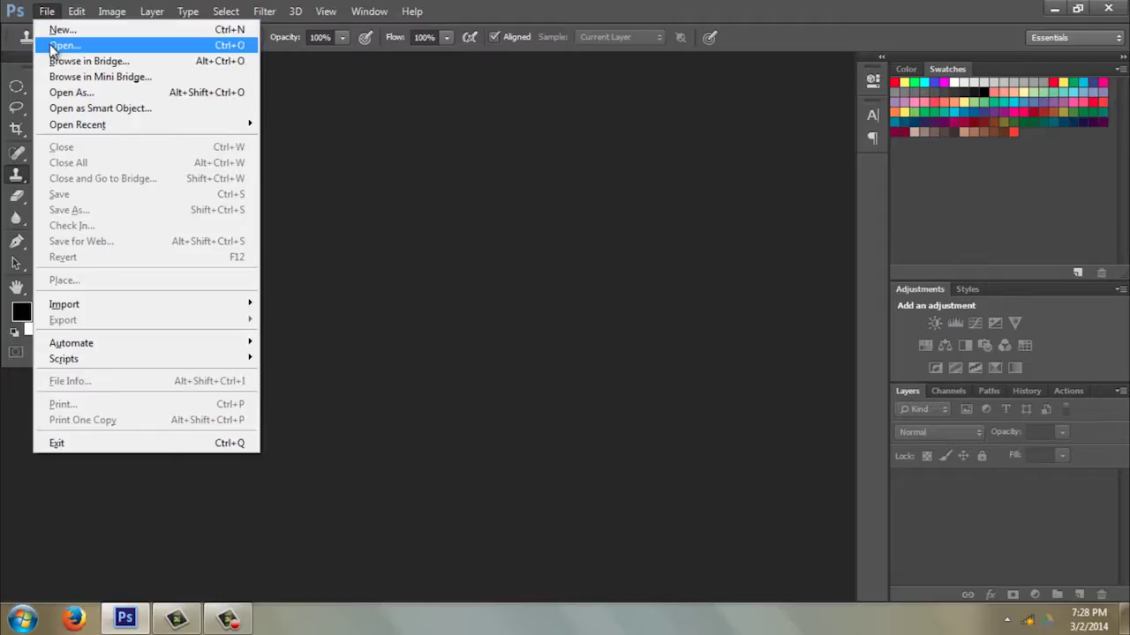
pyautogui.click(50, 47)
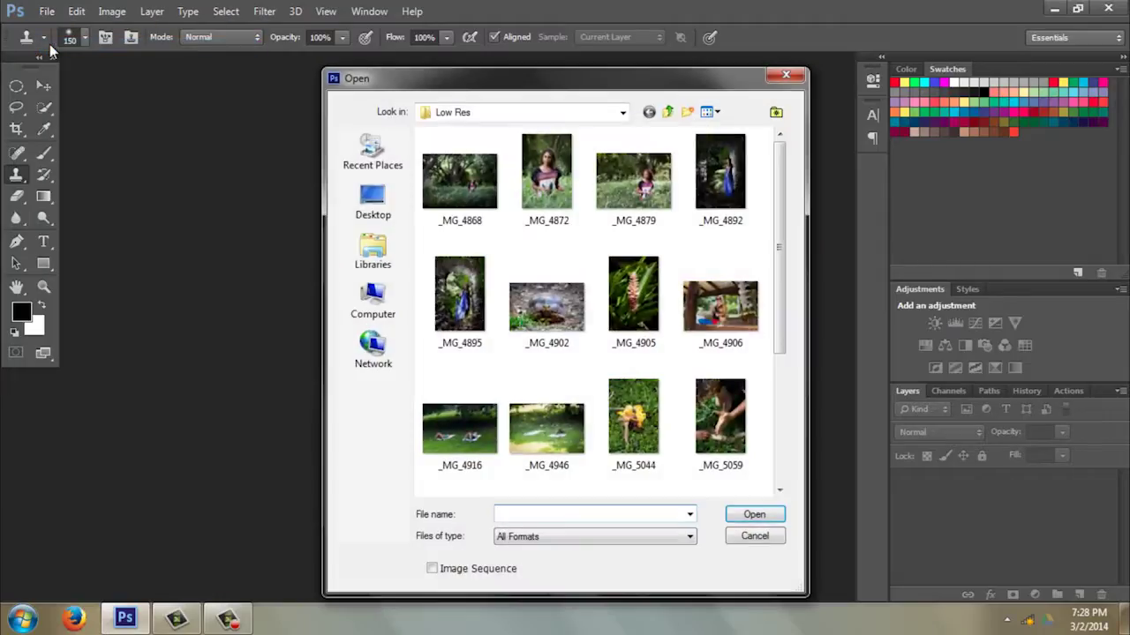
# Open the _MG_4872 photo of the woman in tall grass from the Low Res folder.
pyautogui.doubleClick(546, 183)
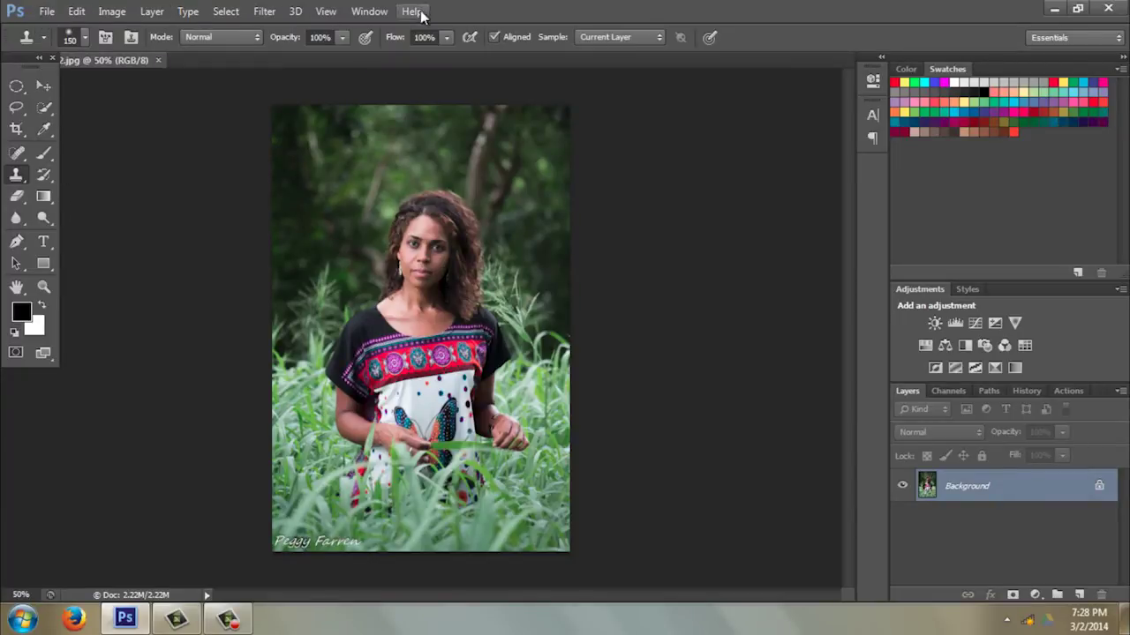
pyautogui.click(44, 13)
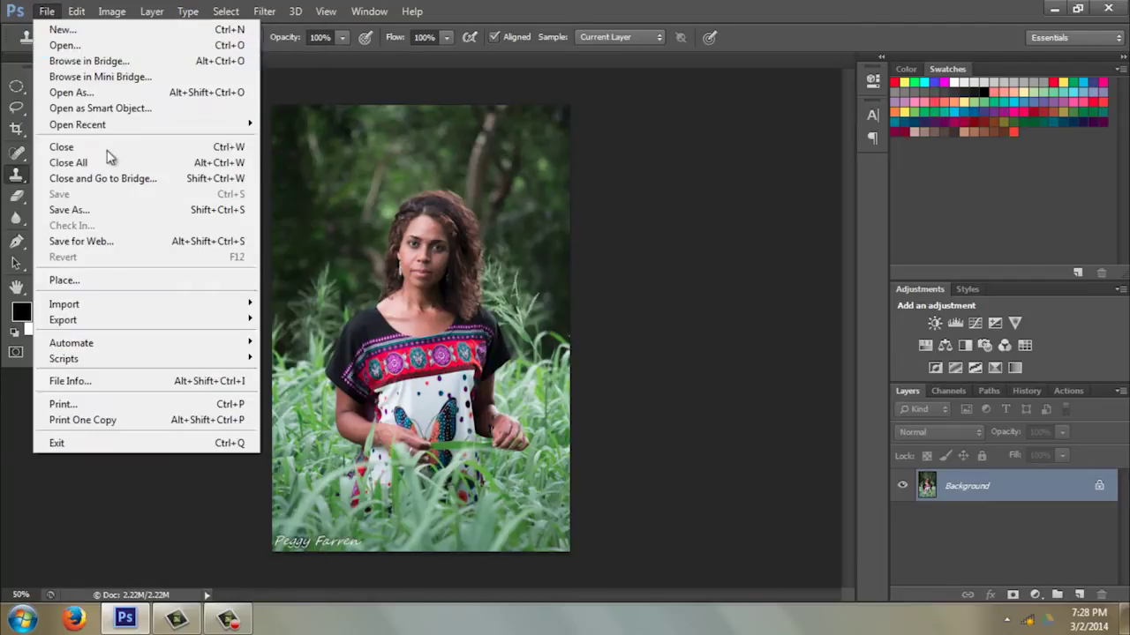
# Brighten _MG_4872 with Levels, setting the white input to 254 and midtones to 1.05.
pyautogui.click(613, 118)
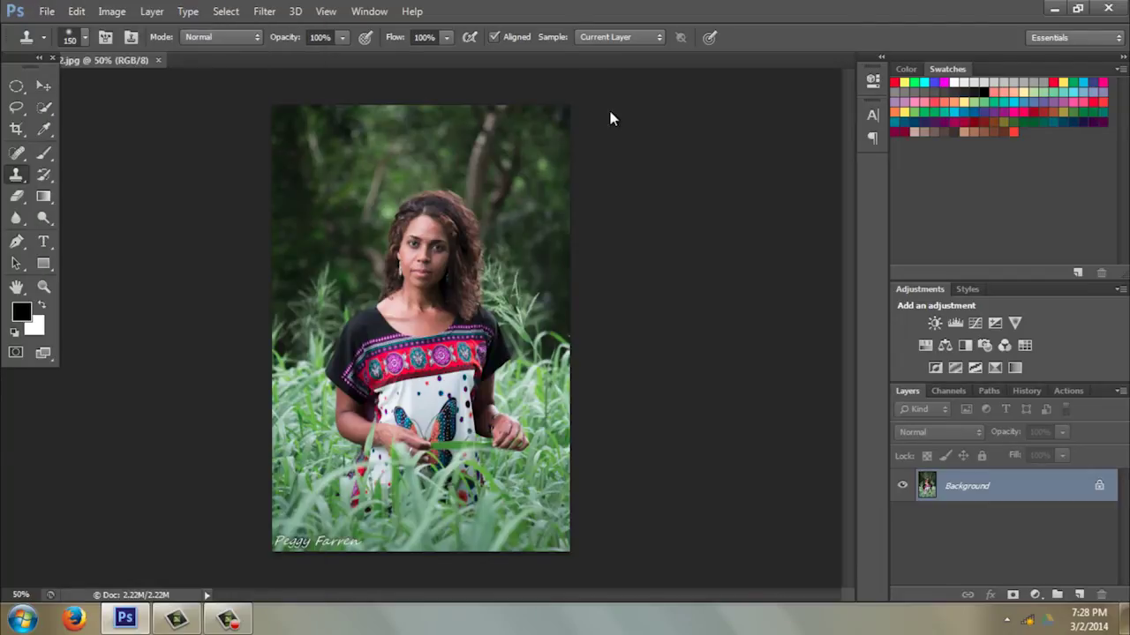
pyautogui.click(111, 13)
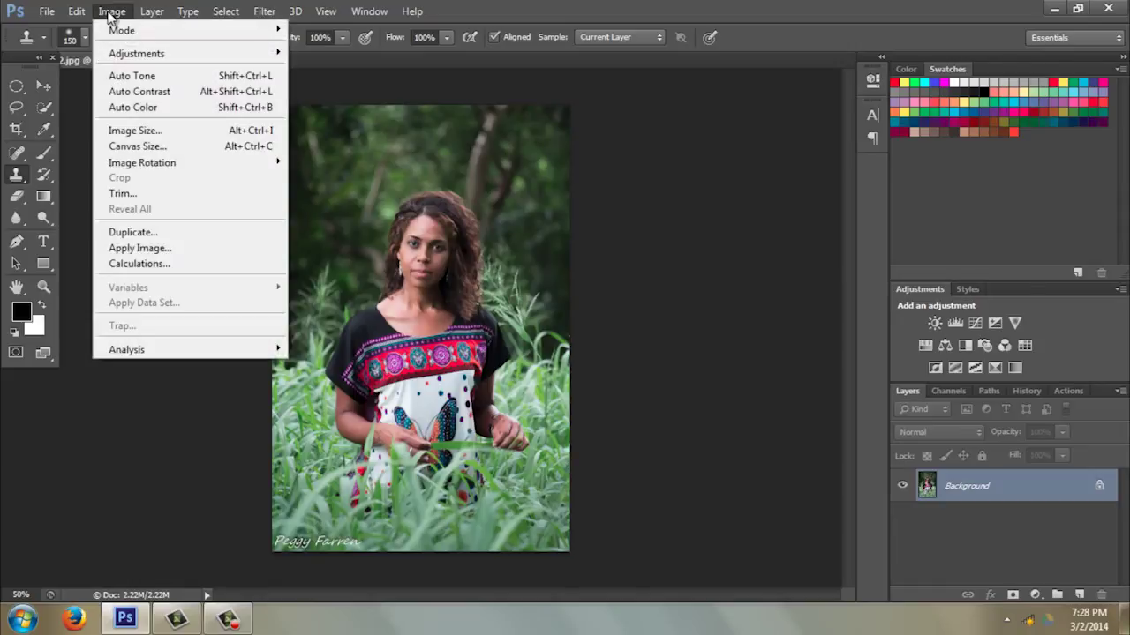
pyautogui.moveTo(113, 53)
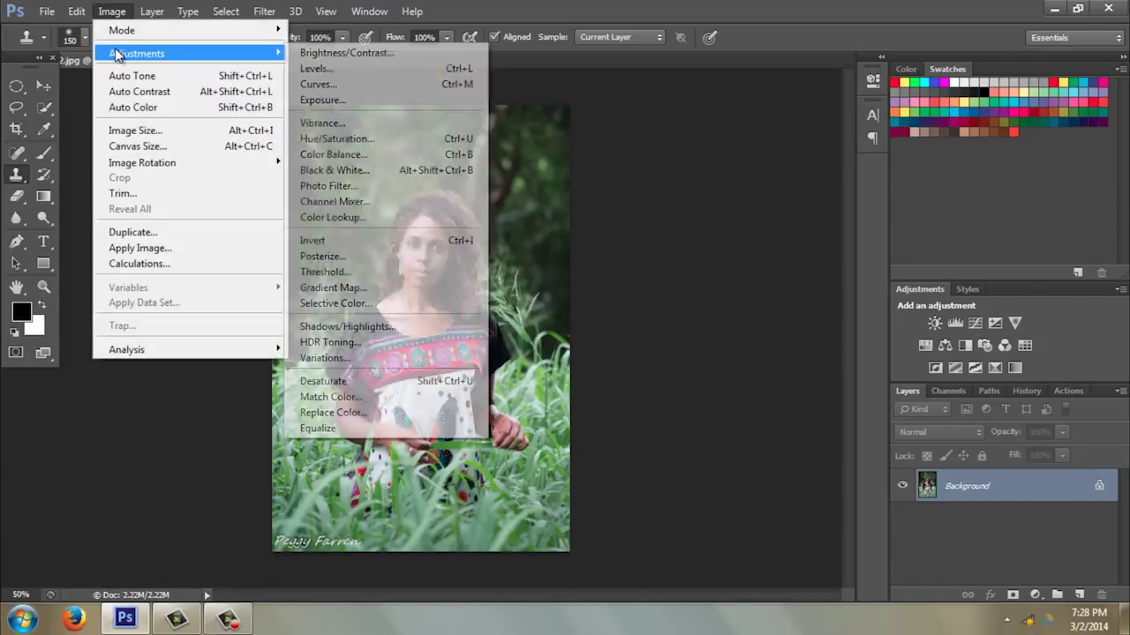
pyautogui.click(324, 70)
pyautogui.moveTo(549, 103); pyautogui.dragTo(714, 108)
pyautogui.moveTo(799, 288)
pyautogui.mouseDown()
pyautogui.moveTo(738, 291)
pyautogui.moveTo(798, 287)
pyautogui.mouseUp()
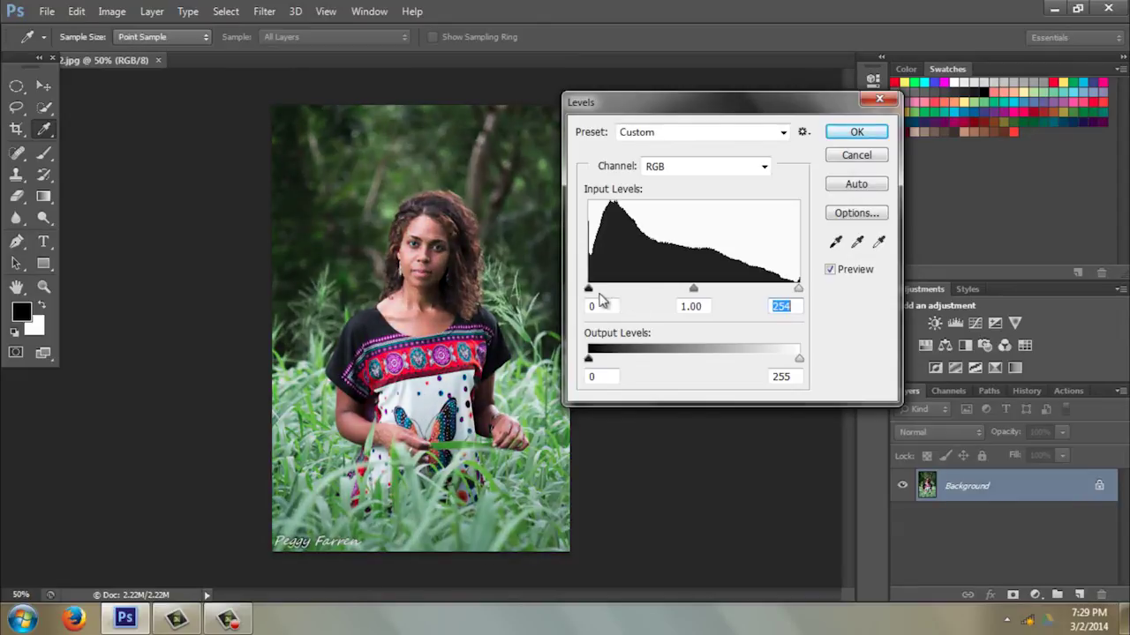
pyautogui.moveTo(589, 289)
pyautogui.mouseDown()
pyautogui.moveTo(627, 290)
pyautogui.moveTo(588, 289)
pyautogui.mouseUp()
pyautogui.moveTo(692, 287)
pyautogui.mouseDown()
pyautogui.moveTo(676, 289)
pyautogui.moveTo(690, 291)
pyautogui.mouseUp()
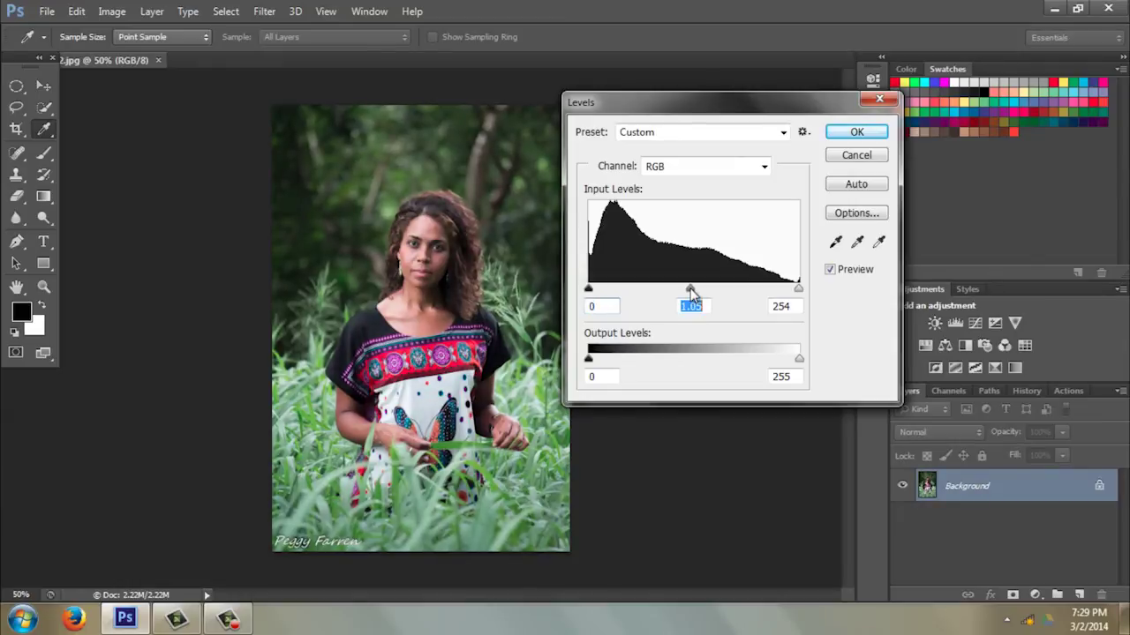
pyautogui.click(852, 133)
pyautogui.press('s')
pyautogui.click(109, 12)
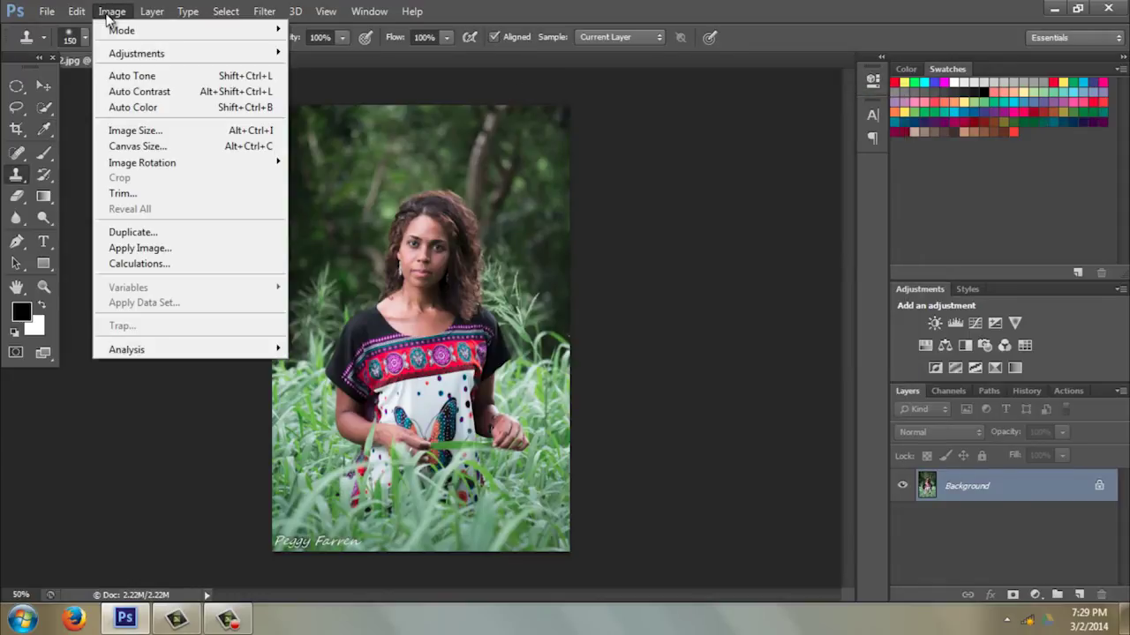
pyautogui.moveTo(114, 53)
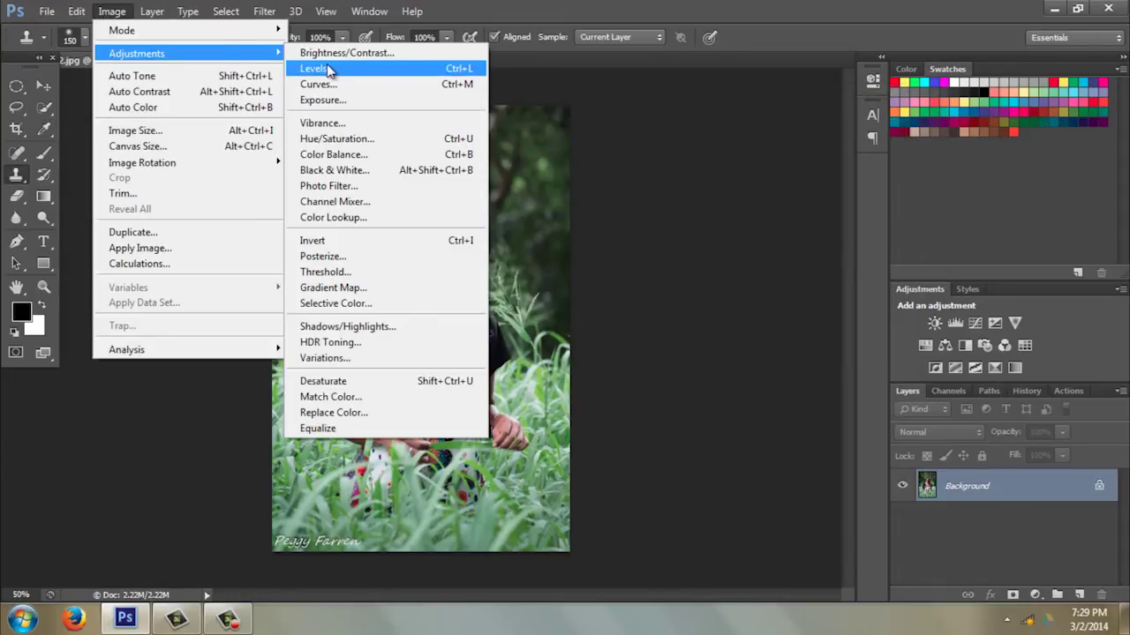
pyautogui.click(653, 151)
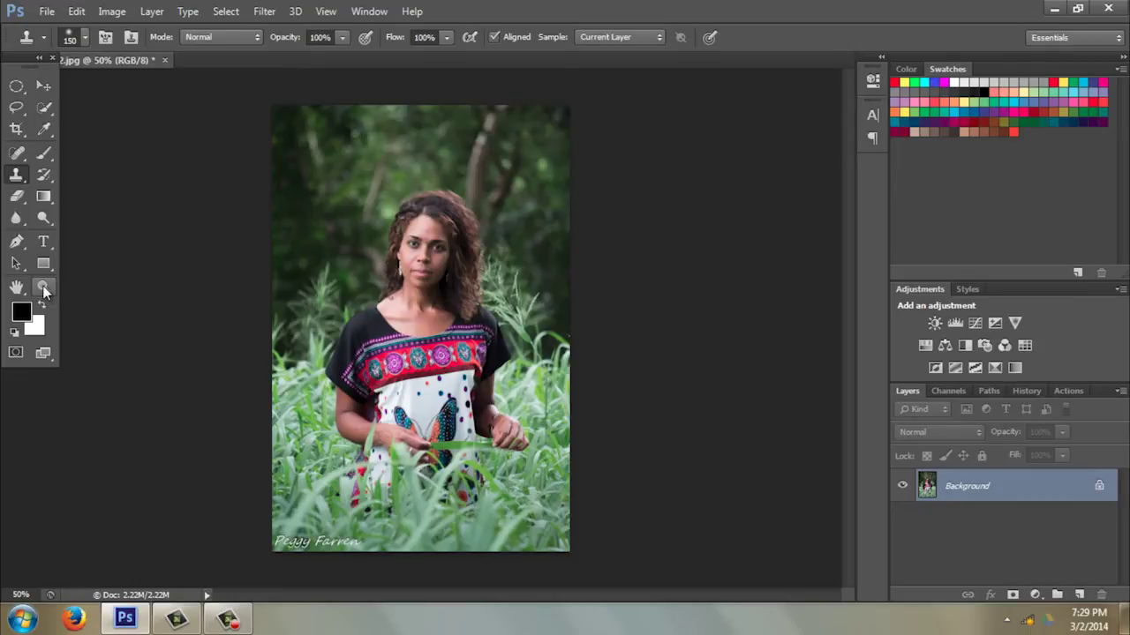
pyautogui.click(42, 285)
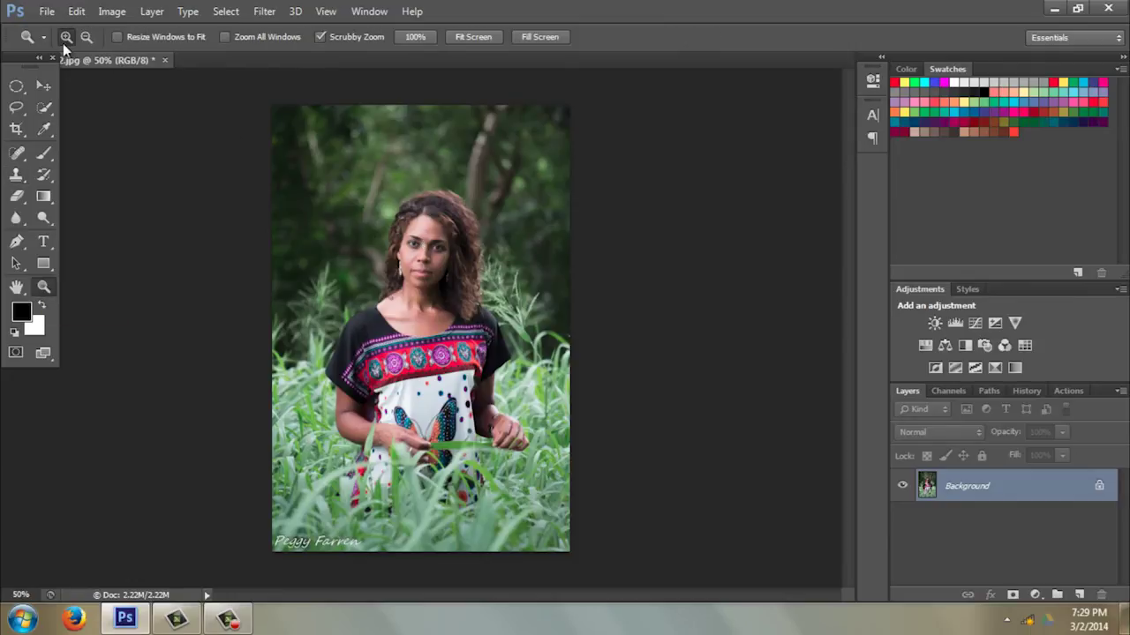
# Zoom into the woman's face at 200% and switch to the Clone Stamp tool.
pyautogui.moveTo(426, 258); pyautogui.dragTo(427, 241)
pyautogui.scroll(3, 427, 241)
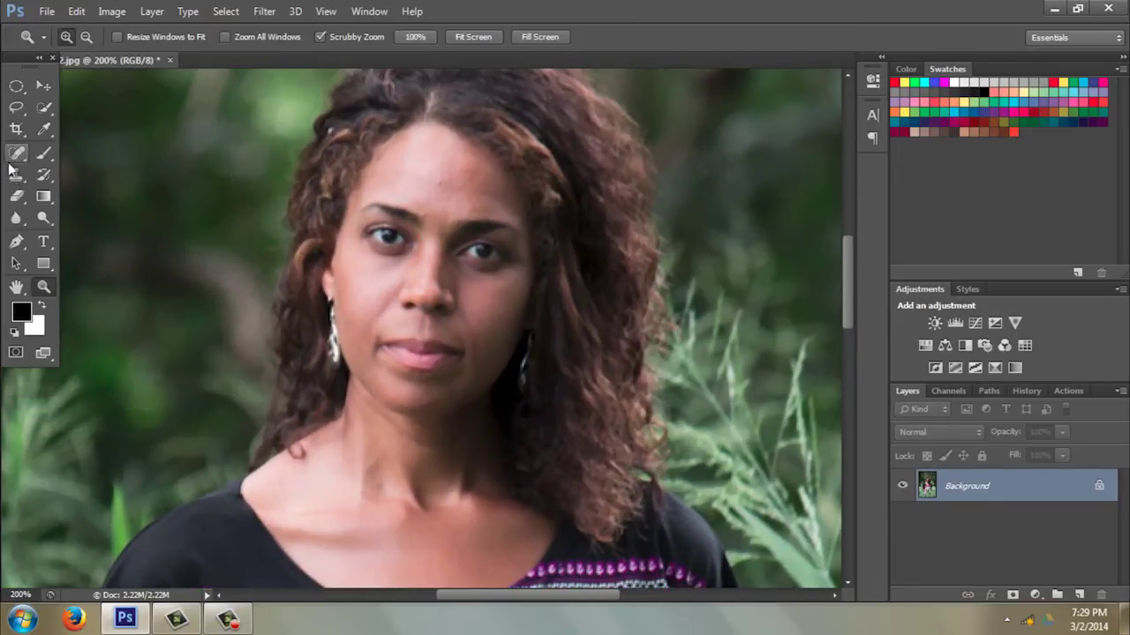
pyautogui.click(16, 174)
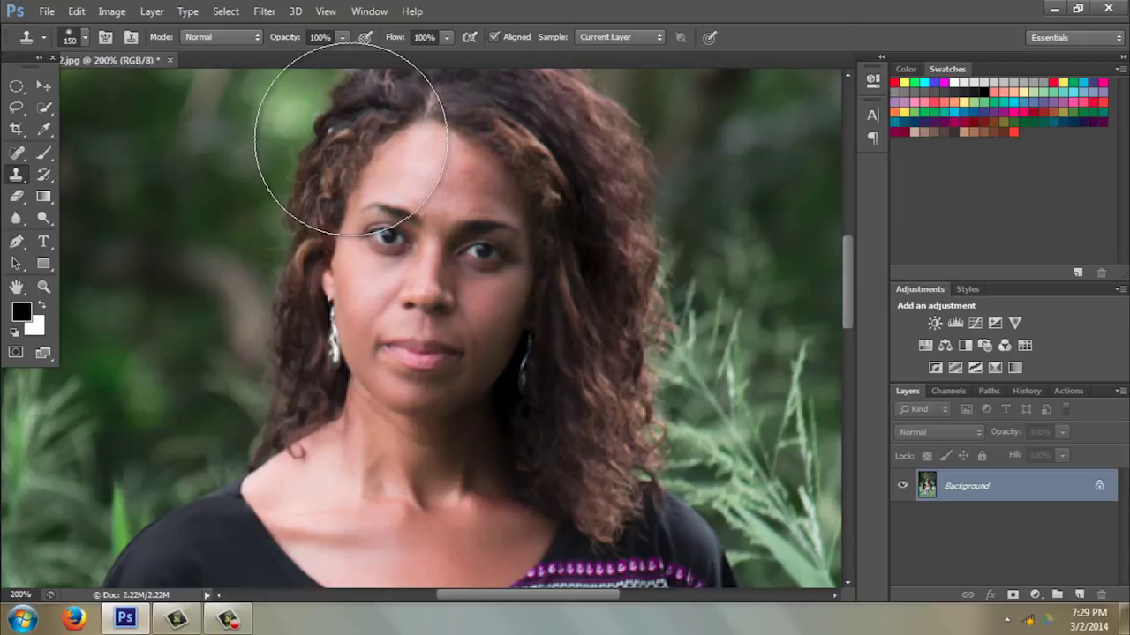
# Shrink the Clone Stamp brush to 10 px and clone over a forehead blemish.
pyautogui.press('[')
pyautogui.press('[')
pyautogui.press('[')
pyautogui.press('[')
pyautogui.press('[')
pyautogui.press('[')
pyautogui.press('[')
pyautogui.press('[')
pyautogui.press('[')
pyautogui.press('[')
pyautogui.press('[')
pyautogui.press('[')
pyautogui.press('[')
pyautogui.press('[')
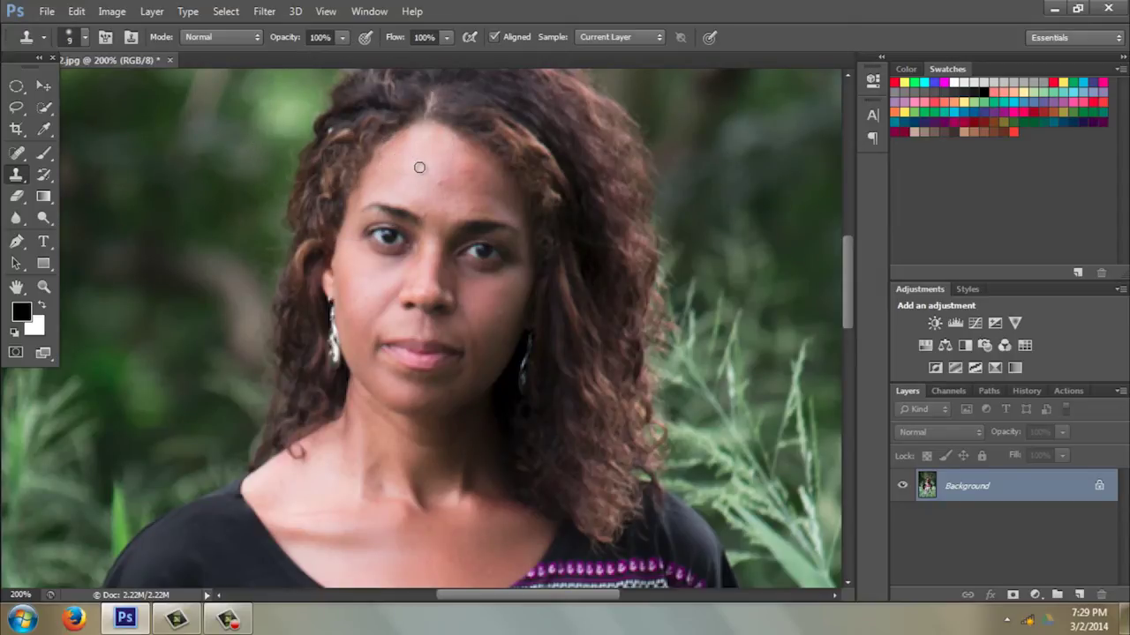
pyautogui.click(84, 39)
pyautogui.moveTo(44, 84); pyautogui.dragTo(36, 87)
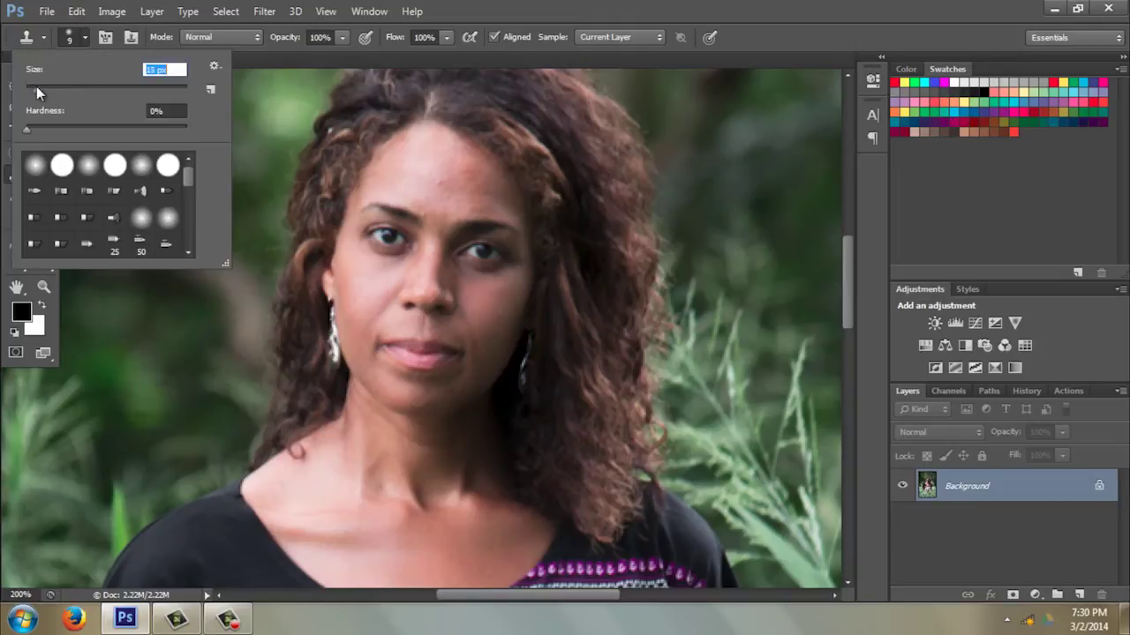
pyautogui.click(84, 38)
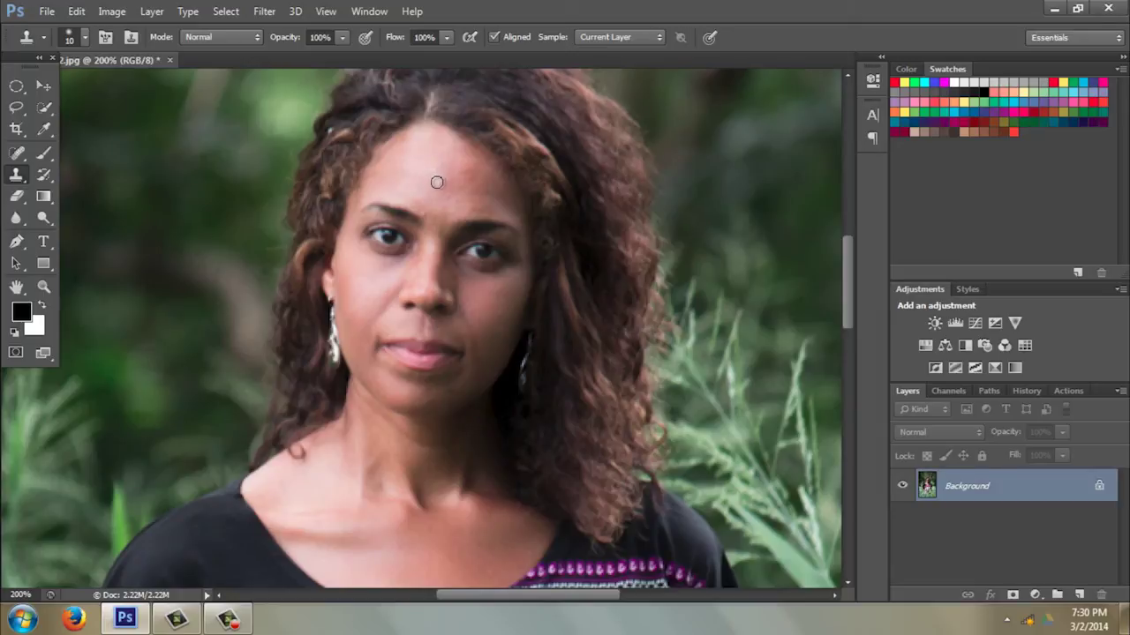
pyautogui.click(432, 174)
# Lower the Clone Stamp opacity to 31%.
pyautogui.click(340, 37)
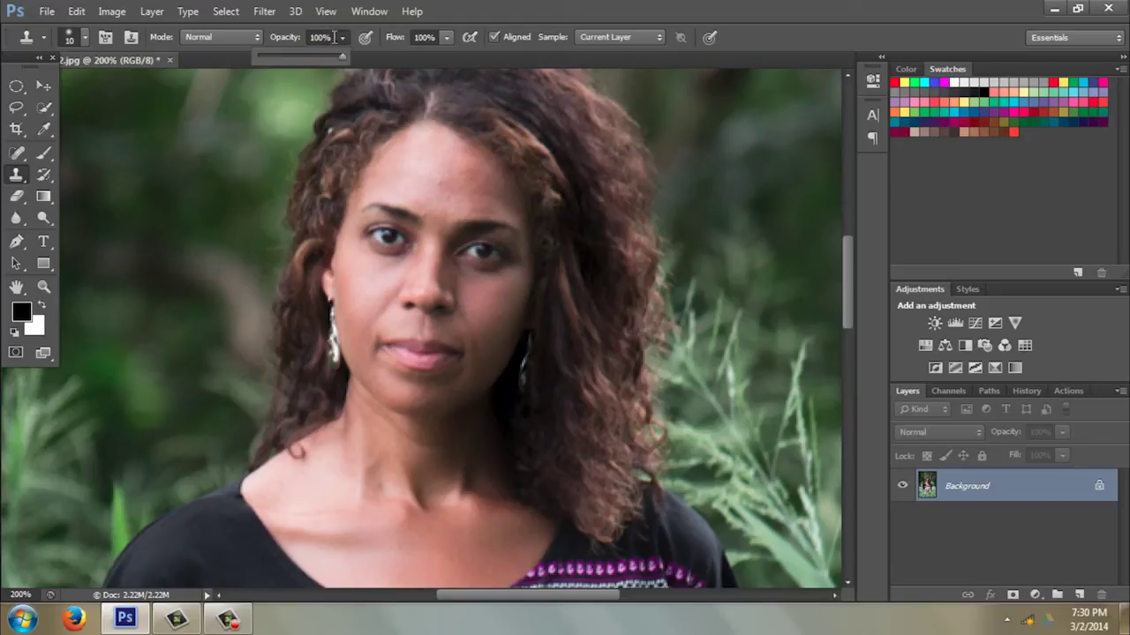
pyautogui.click(277, 56)
pyautogui.moveTo(278, 59); pyautogui.dragTo(281, 58)
pyautogui.moveTo(282, 56); pyautogui.dragTo(284, 57)
pyautogui.click(412, 180)
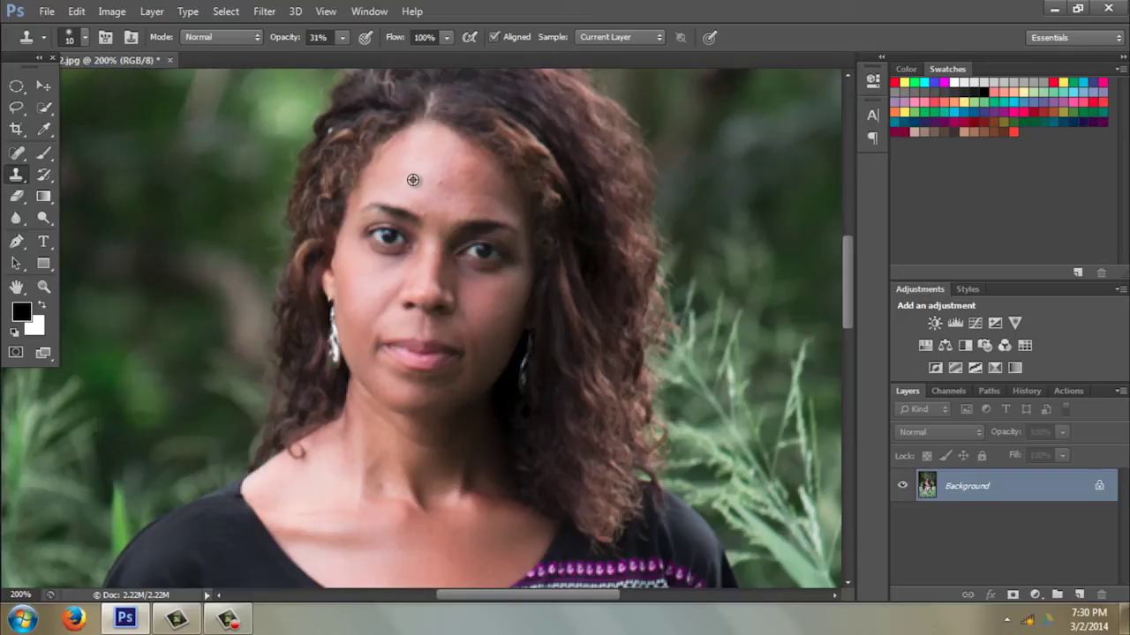
# Softly clone sampled skin over the remaining forehead blemishes.
pyautogui.moveTo(442, 176)
pyautogui.mouseDown()
pyautogui.moveTo(433, 169)
pyautogui.moveTo(440, 181)
pyautogui.moveTo(411, 196)
pyautogui.moveTo(423, 191)
pyautogui.mouseUp()
pyautogui.keyDown('alt'); pyautogui.click(416, 192); pyautogui.keyUp('alt')
pyautogui.moveTo(426, 211); pyautogui.dragTo(427, 212)
# Zoom out through 100% and 66.67% to 50% so the whole portrait fits.
pyautogui.click(44, 286)
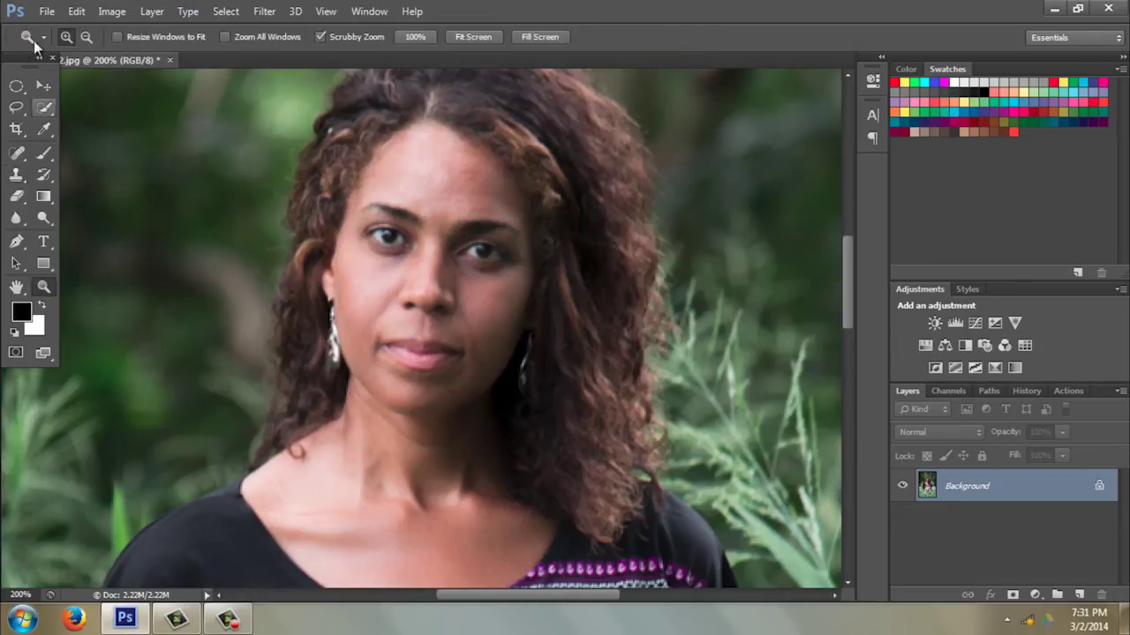
pyautogui.click(86, 37)
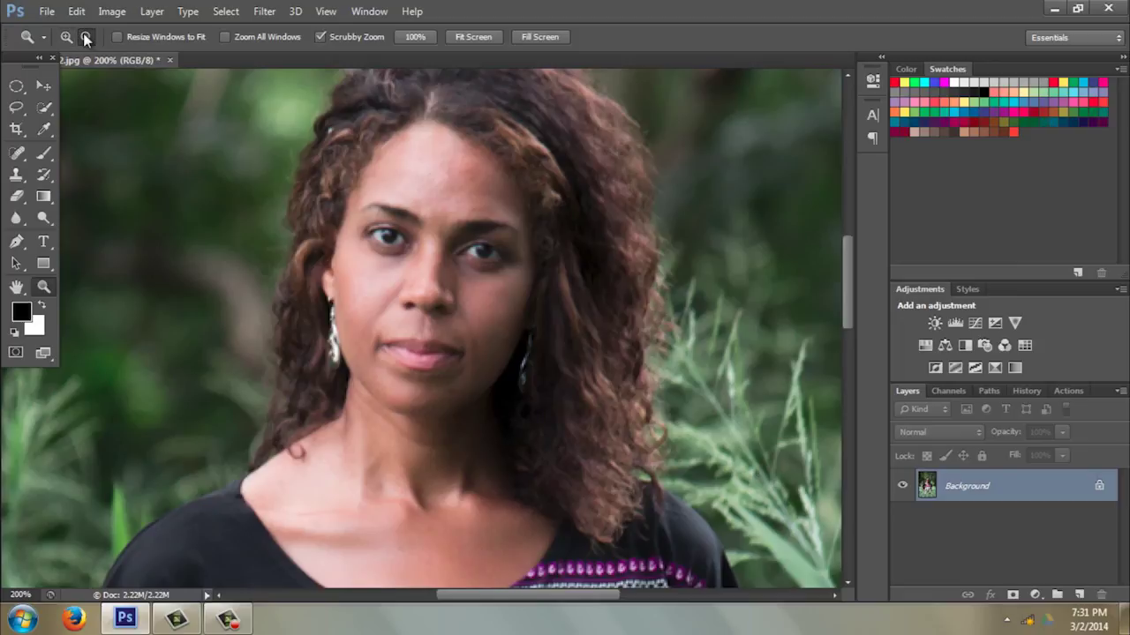
pyautogui.click(268, 180)
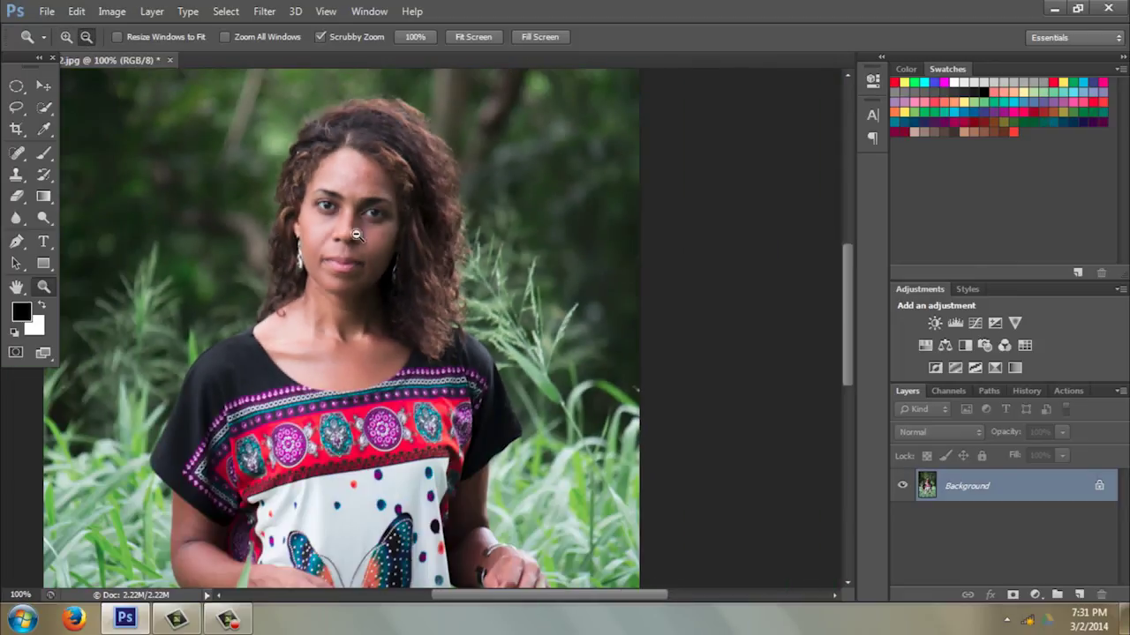
pyautogui.click(344, 240)
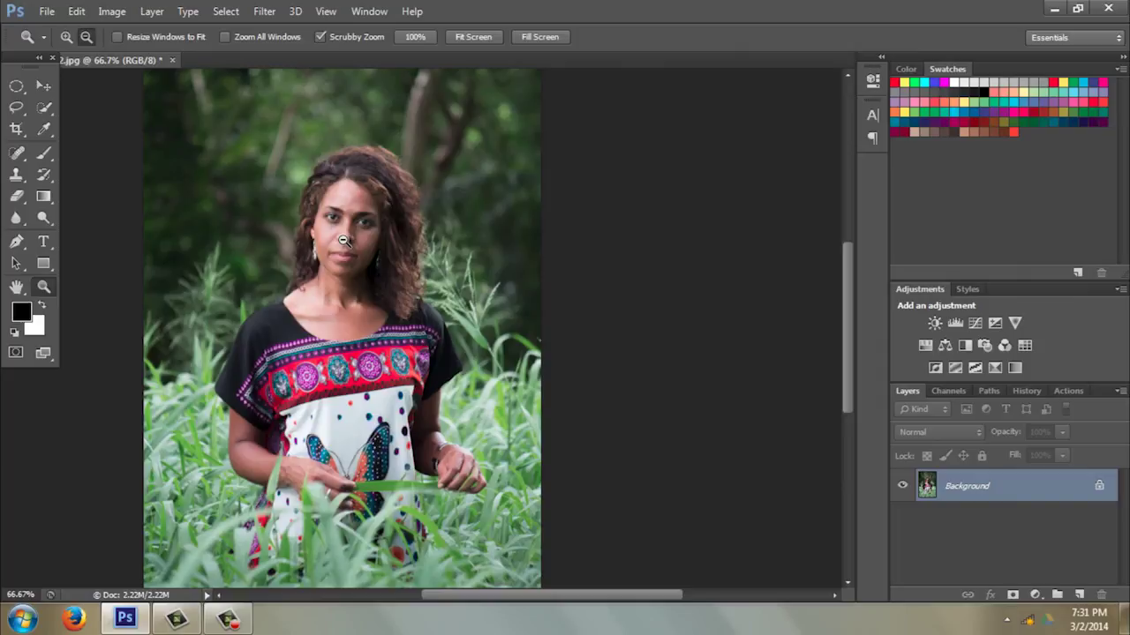
pyautogui.click(343, 240)
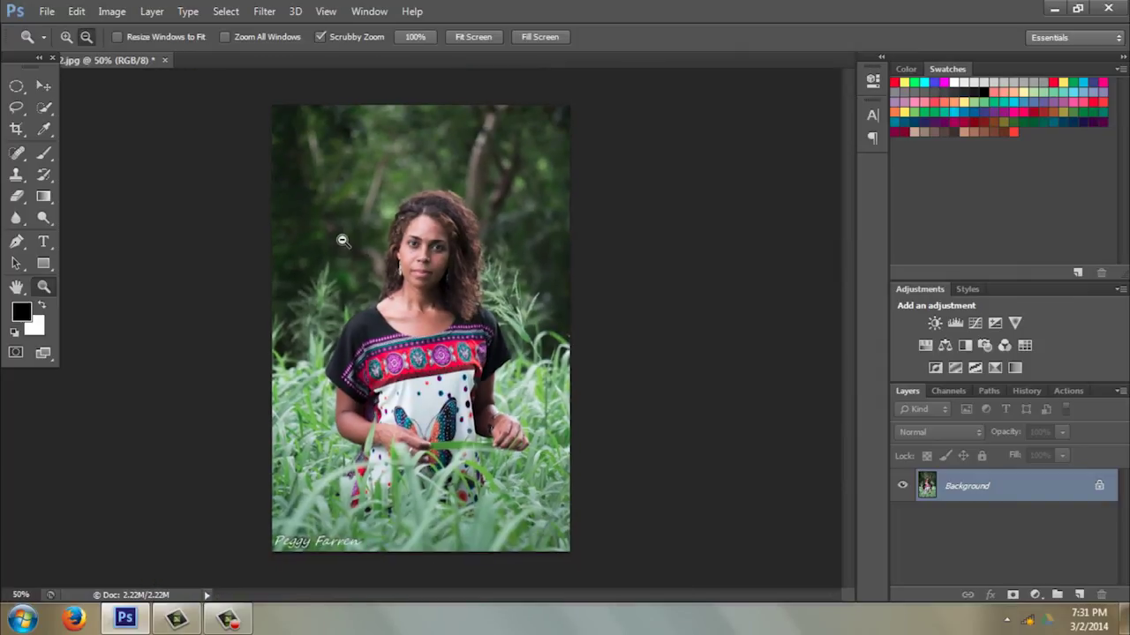